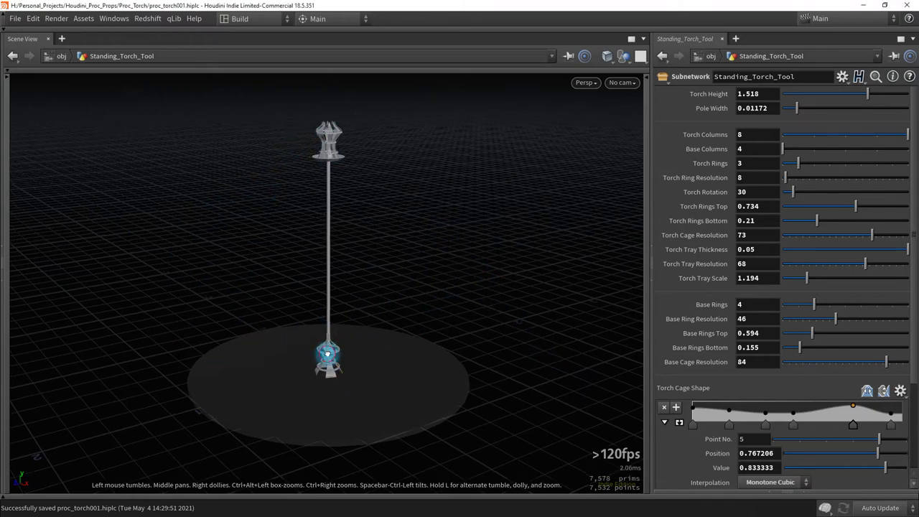
Lower Torch Height from 1.518 to 1.198 to shorten the torch pole.
mouse_move(328, 352)
left_mouse_down()
mouse_move(449, 343)
mouse_move(436, 326)
mouse_move(389, 318)
mouse_move(338, 325)
mouse_move(338, 352)
mouse_move(424, 363)
left_mouse_up()
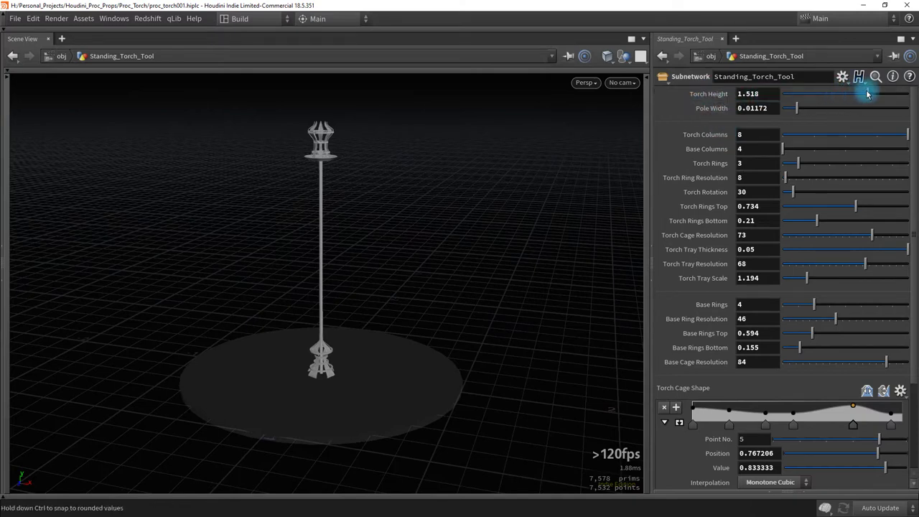
mouse_move(867, 94)
left_mouse_down()
mouse_move(812, 94)
mouse_move(892, 103)
mouse_move(775, 117)
mouse_move(878, 118)
mouse_move(839, 122)
left_mouse_up()
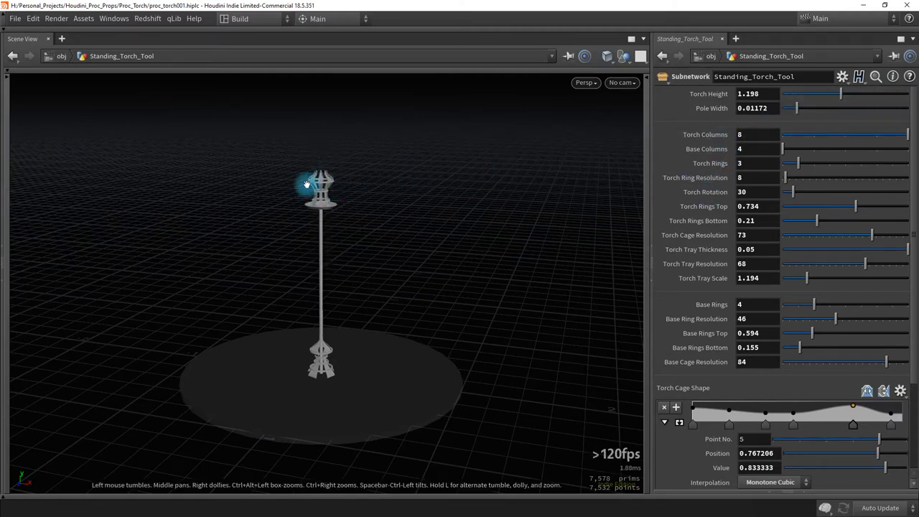
Zoom in on the torch head and try fewer columns on the torch cage.
mouse_move(321, 185)
right_mouse_down()
mouse_move(556, 219)
mouse_move(691, 215)
mouse_move(830, 238)
right_mouse_up()
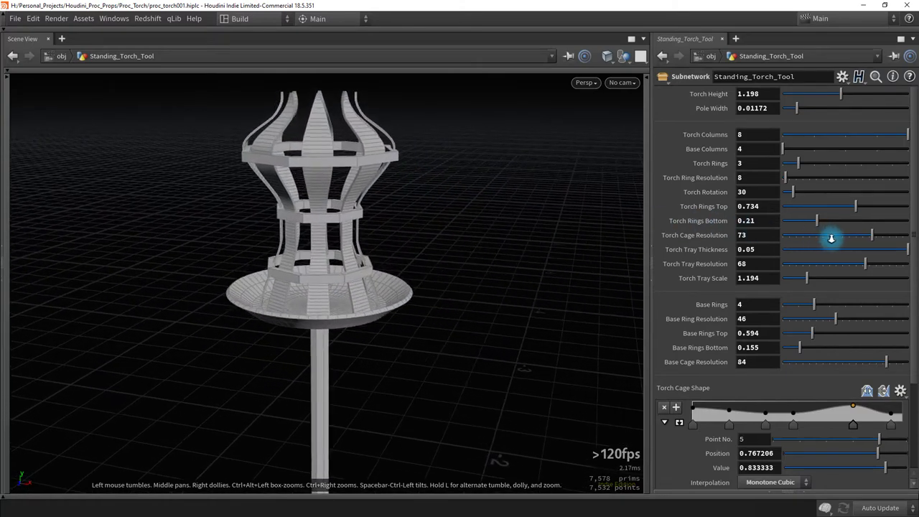
mouse_move(312, 226)
left_mouse_down()
mouse_move(302, 248)
mouse_move(295, 241)
left_mouse_up()
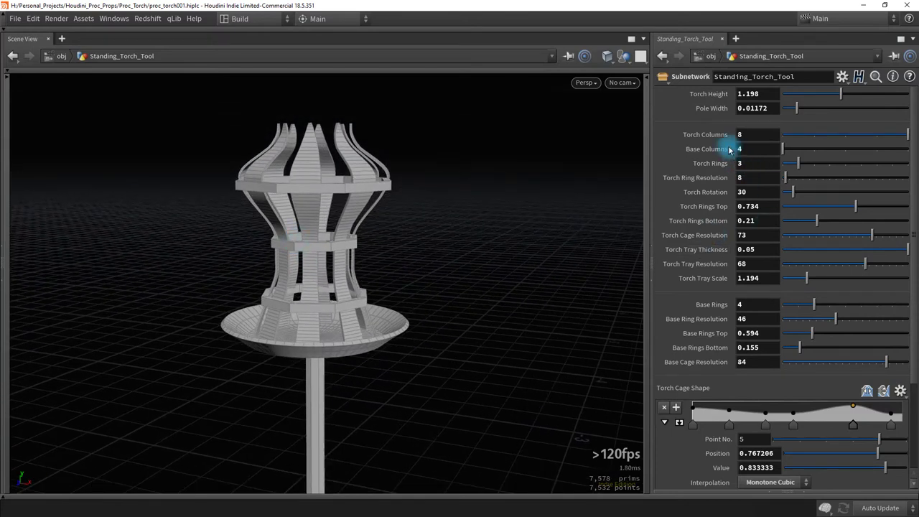
mouse_move(906, 139)
left_mouse_down()
mouse_move(777, 140)
mouse_move(847, 137)
mouse_move(905, 149)
left_mouse_up()
left_click(764, 153)
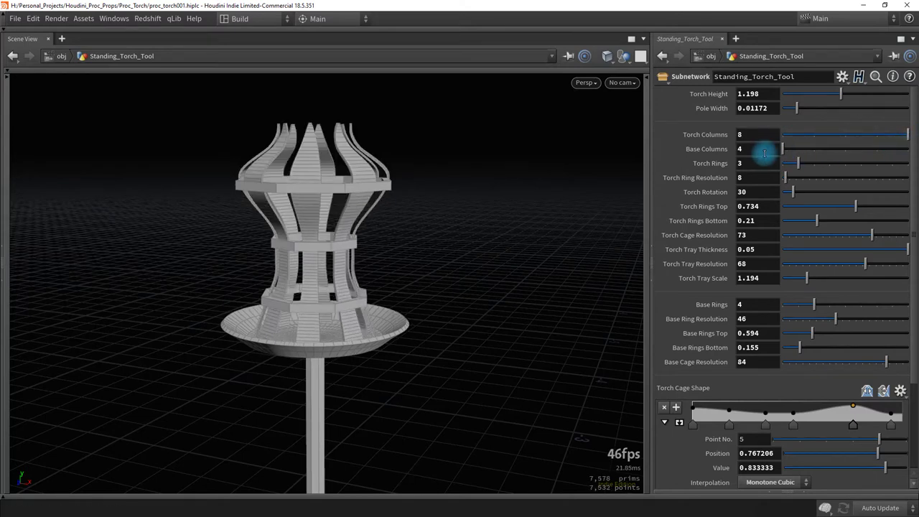
left_click(795, 165)
Set Torch Rings to 4, Ring Resolution 100, Torch Rotation 45 and Torch Rings Top to about 0.6.
mouse_move(802, 166)
left_mouse_down()
mouse_move(841, 165)
mouse_move(790, 170)
mouse_move(815, 168)
mouse_move(799, 179)
mouse_move(827, 183)
left_mouse_up()
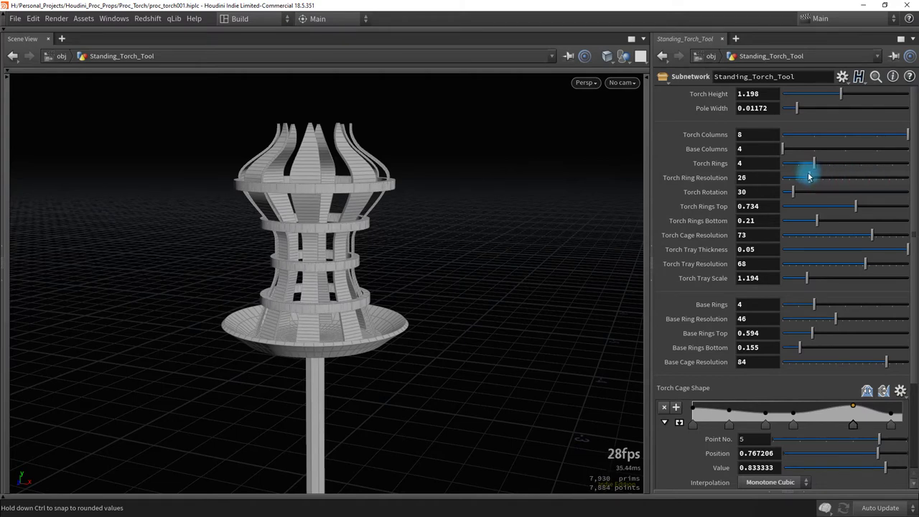
mouse_move(808, 177)
left_mouse_down()
mouse_move(787, 176)
mouse_move(910, 183)
left_mouse_up()
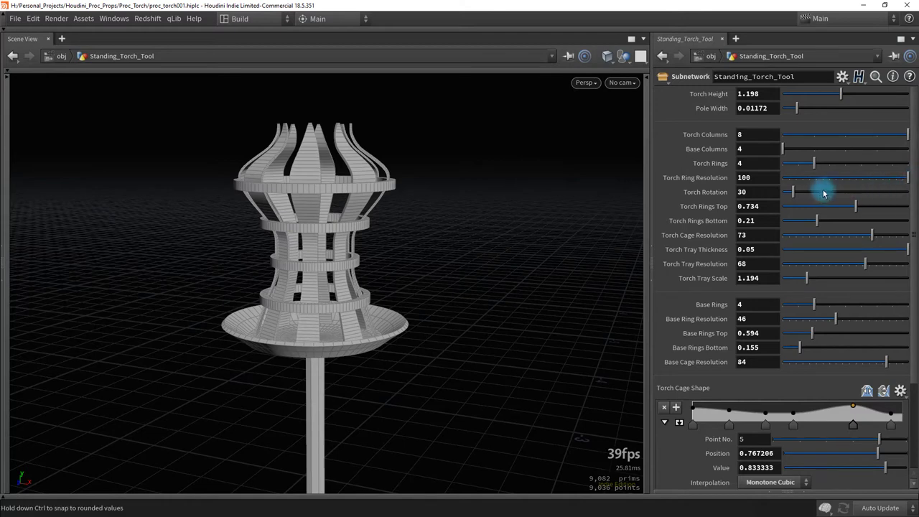
mouse_move(793, 191)
left_mouse_down()
mouse_move(816, 190)
mouse_move(799, 193)
left_mouse_up()
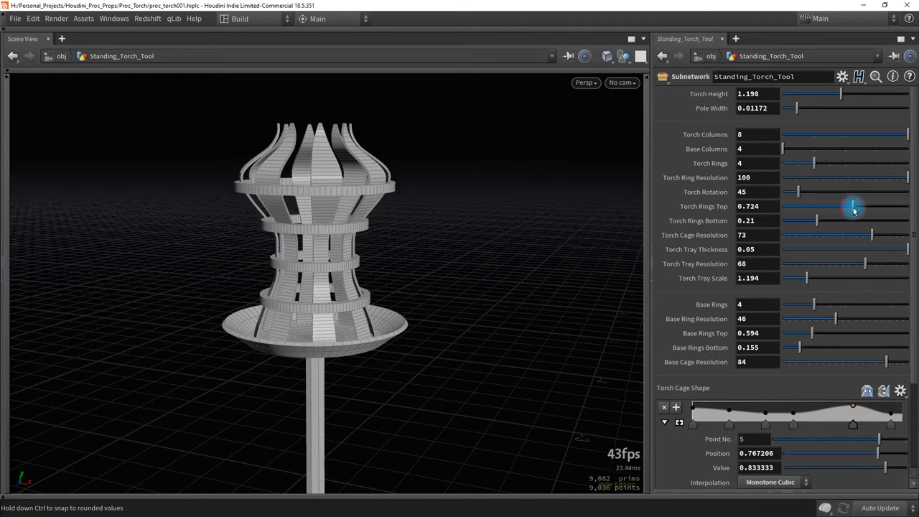
mouse_move(852, 209)
left_mouse_down()
mouse_move(786, 210)
mouse_move(820, 206)
mouse_move(826, 220)
mouse_move(857, 217)
mouse_move(781, 225)
mouse_move(814, 222)
mouse_move(804, 223)
mouse_move(835, 235)
mouse_move(785, 235)
mouse_move(797, 236)
mouse_move(874, 237)
mouse_move(857, 252)
mouse_move(800, 251)
mouse_move(853, 248)
left_mouse_up()
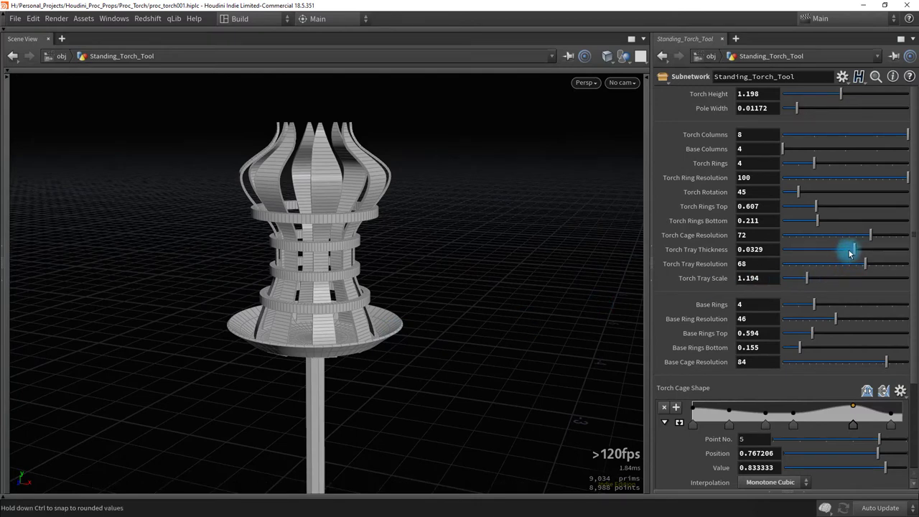
Set Torch Tray Thickness to 0.0479, Tray Resolution to 8 and Tray Scale to 1.958.
mouse_move(850, 253)
left_mouse_down()
mouse_move(809, 246)
mouse_move(901, 250)
mouse_move(783, 254)
mouse_move(901, 249)
left_mouse_up()
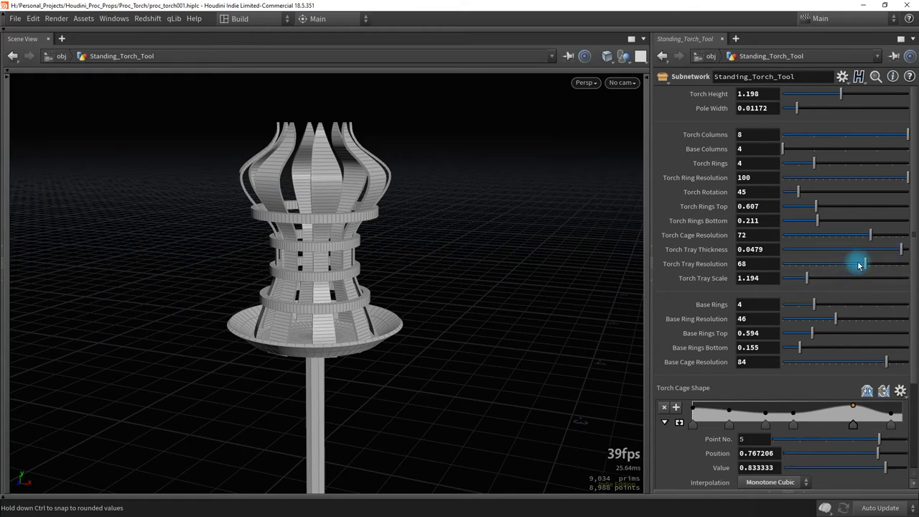
mouse_move(851, 268)
left_mouse_down()
mouse_move(781, 268)
mouse_move(906, 282)
left_mouse_up()
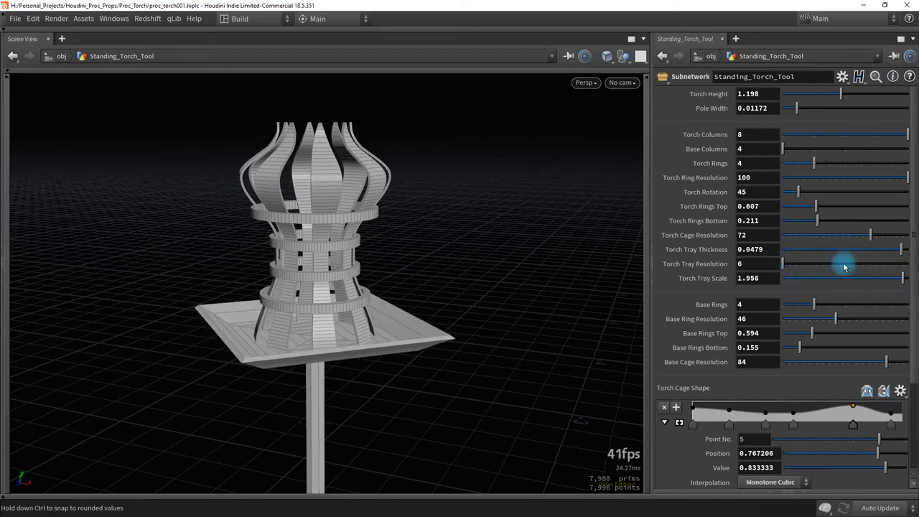
left_click_drag(797, 267, 786, 268)
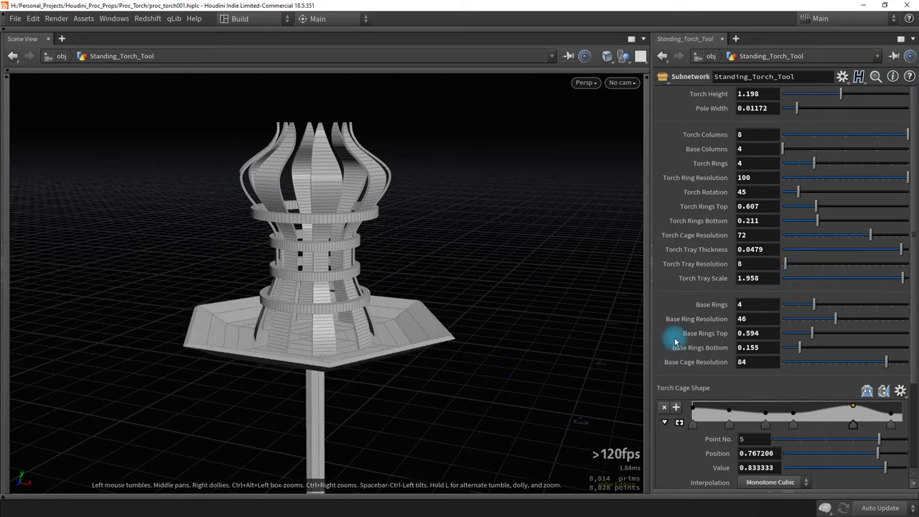
Reshape the Torch Cage Shape ramp, adding points and pulling the last one down to value 0.275.
scroll(700, 301, "down", 1)
scroll(700, 302, "down", 3)
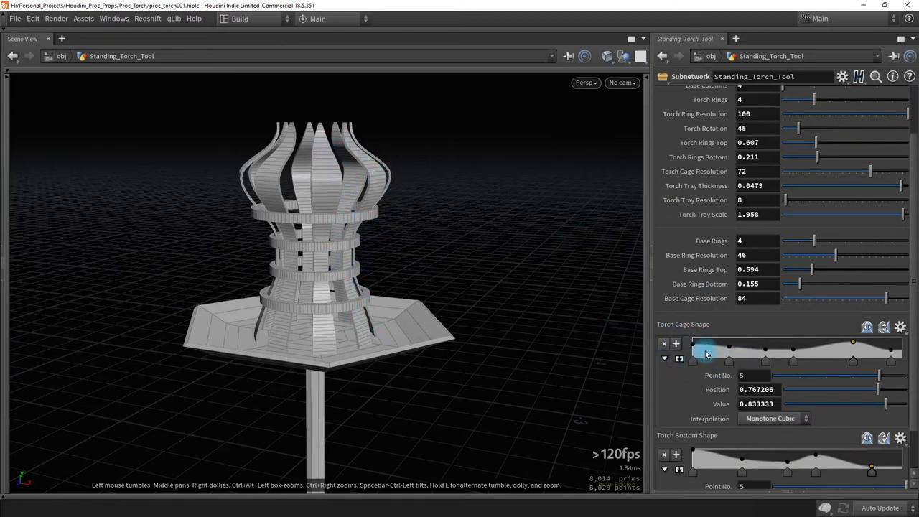
left_click_drag(693, 348, 690, 344)
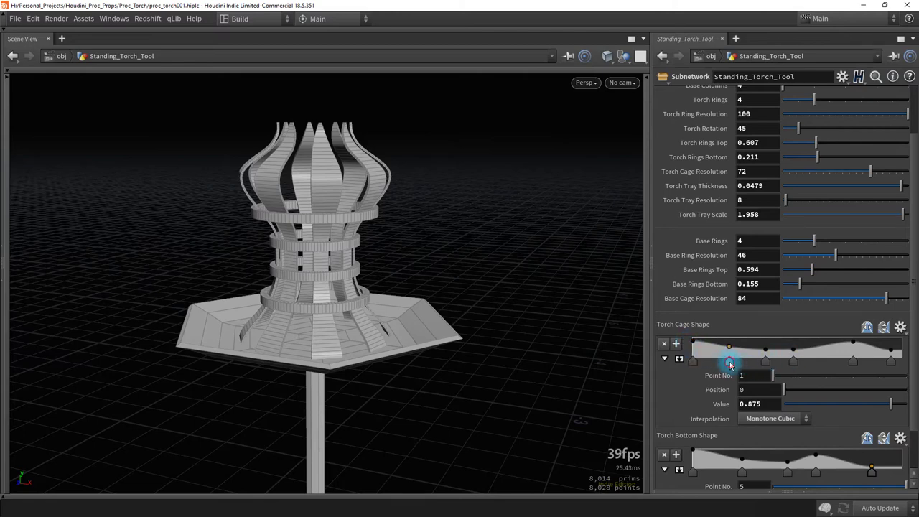
left_click_drag(730, 365, 763, 362)
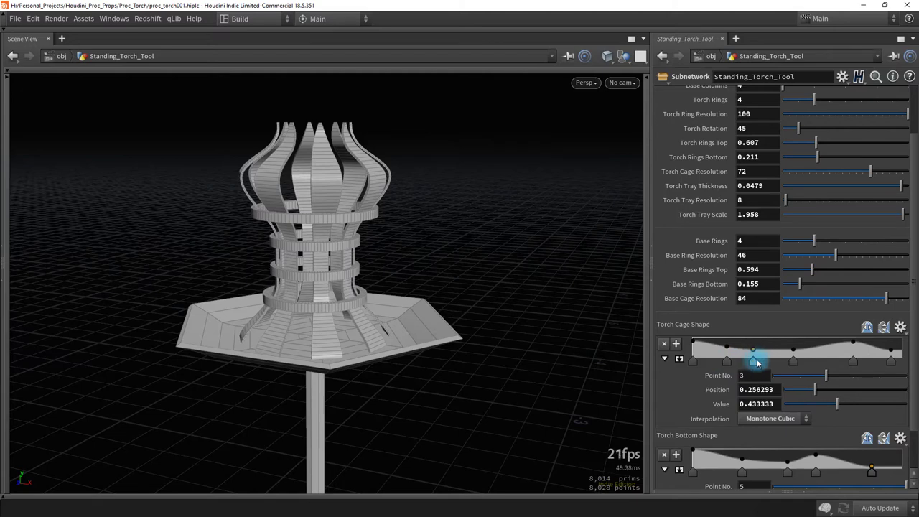
mouse_move(854, 365)
left_mouse_down()
mouse_move(826, 363)
mouse_move(838, 358)
mouse_move(836, 345)
mouse_move(842, 361)
mouse_move(816, 363)
mouse_move(824, 361)
left_mouse_up()
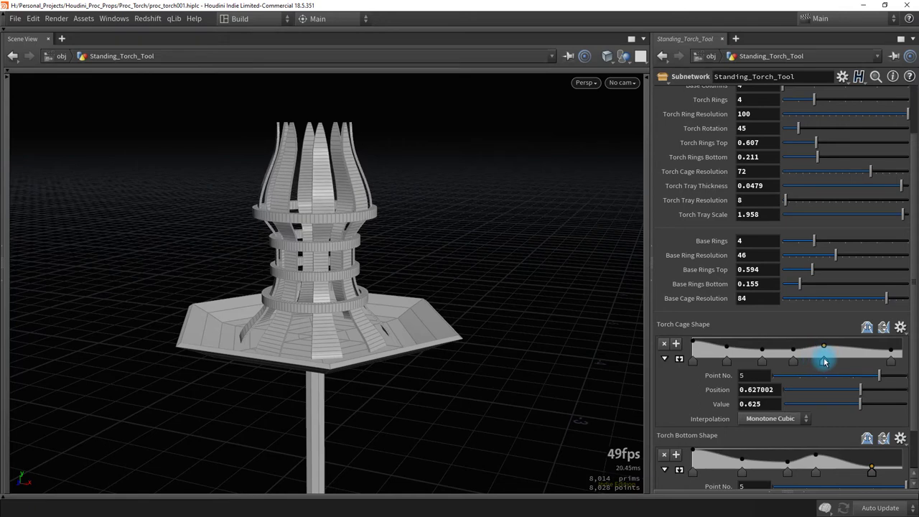
left_click(891, 350)
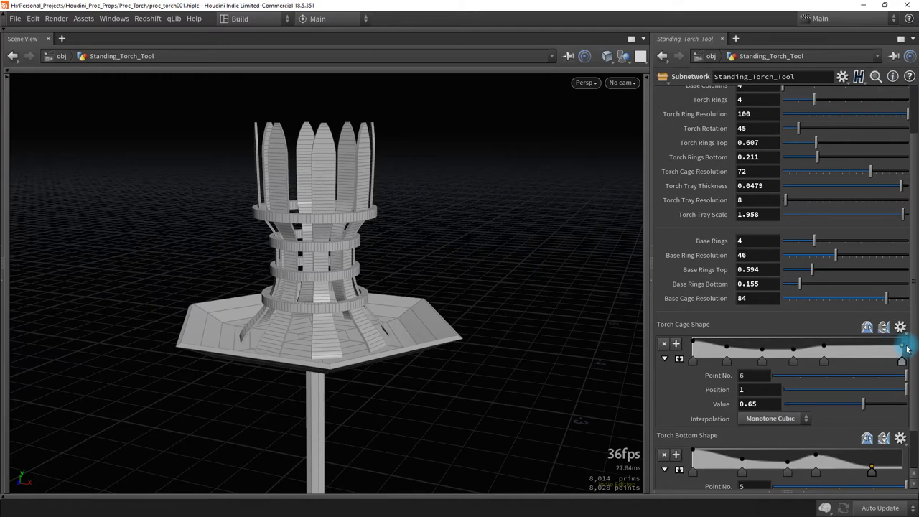
mouse_move(906, 349)
left_mouse_down()
mouse_move(872, 353)
mouse_move(903, 355)
left_mouse_up()
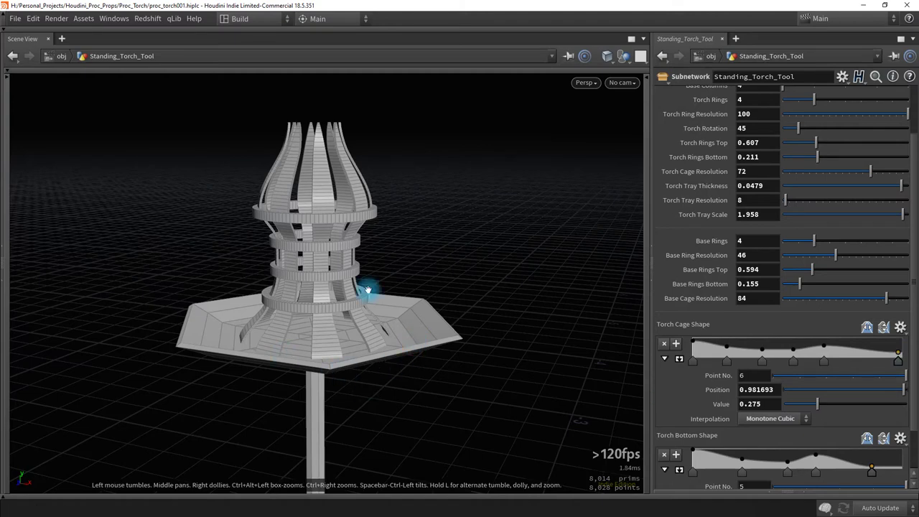
Frame the torch base and set Base Rings Top to 0.555 and Base Rings Bottom to 0.169.
scroll(704, 266, "down", 1)
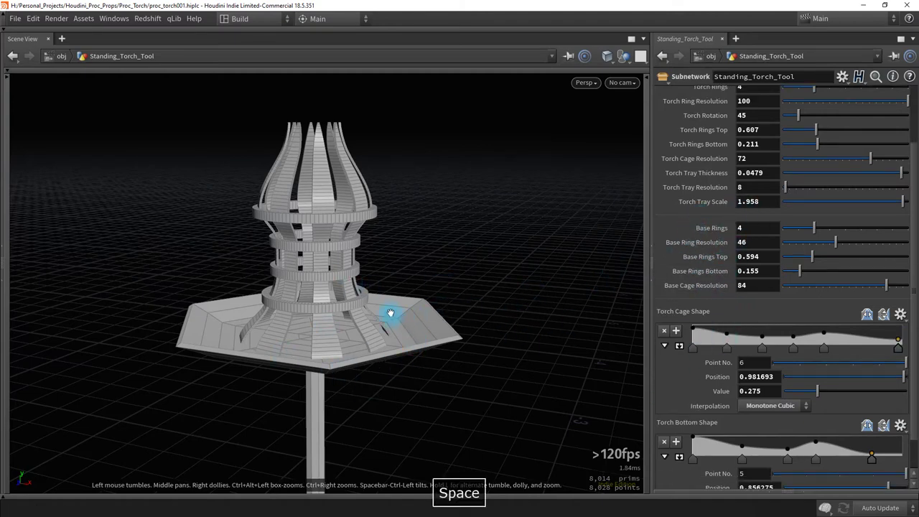
key("space+h")
key("space+g")
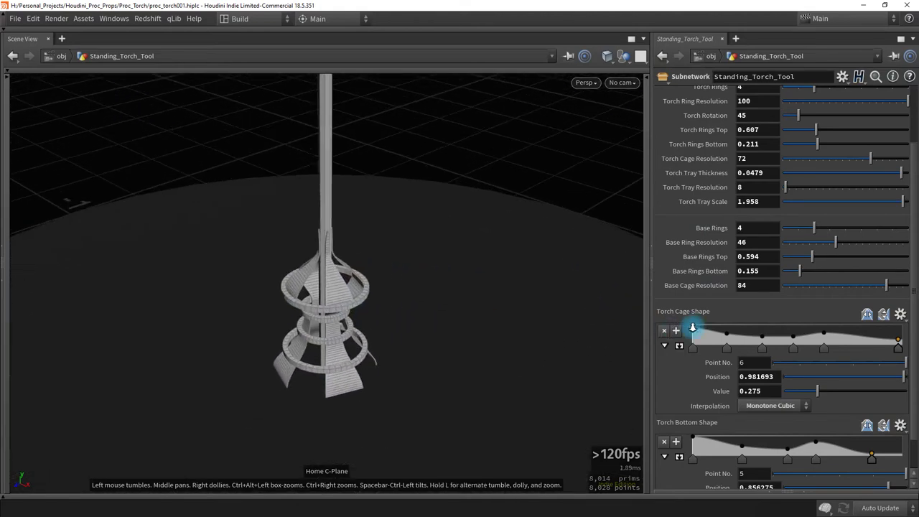
mouse_move(342, 336)
left_mouse_down()
mouse_move(351, 314)
mouse_move(394, 308)
mouse_move(386, 285)
mouse_move(337, 290)
mouse_move(412, 293)
mouse_move(344, 318)
left_mouse_up()
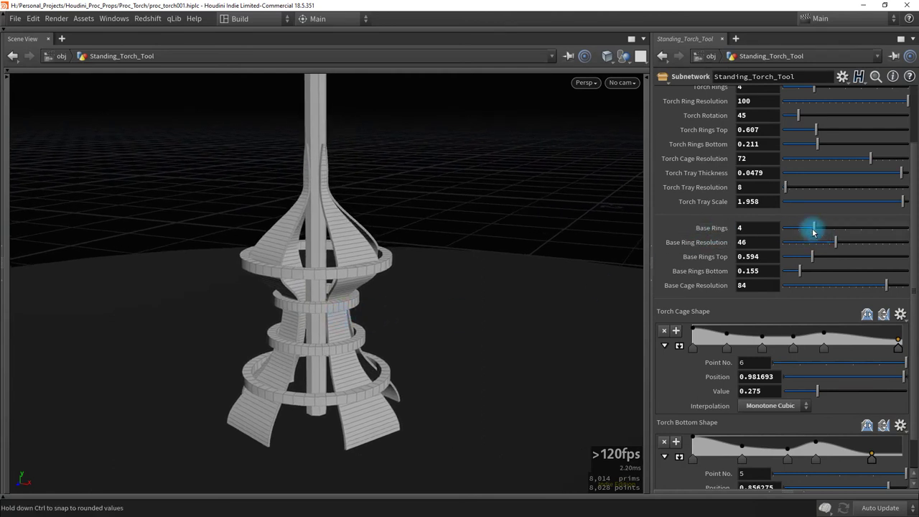
mouse_move(813, 230)
left_mouse_down()
mouse_move(840, 235)
mouse_move(815, 238)
mouse_move(842, 236)
mouse_move(779, 257)
mouse_move(812, 261)
mouse_move(786, 269)
mouse_move(830, 270)
mouse_move(801, 273)
mouse_move(801, 260)
left_mouse_up()
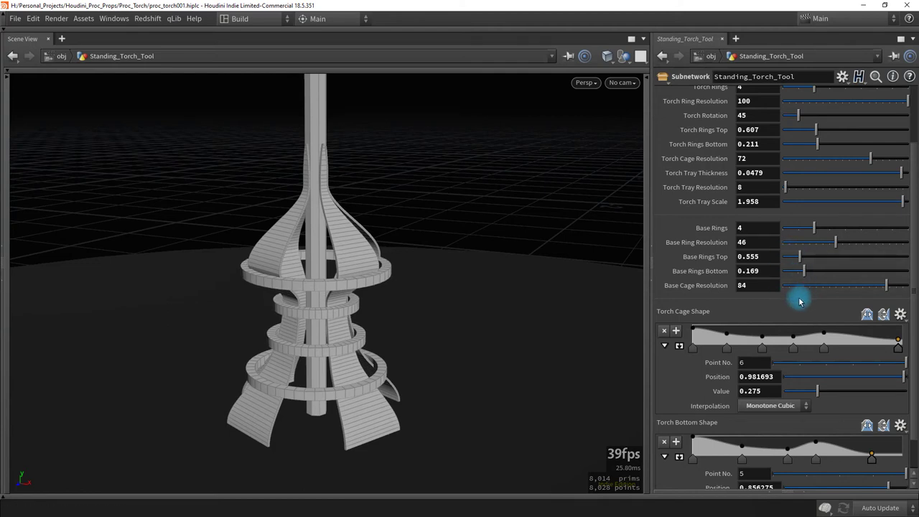
Lower Base Cage Resolution from 84 to 75.
left_click(845, 286)
mouse_move(845, 286)
left_mouse_down()
mouse_move(806, 283)
mouse_move(873, 287)
left_mouse_up()
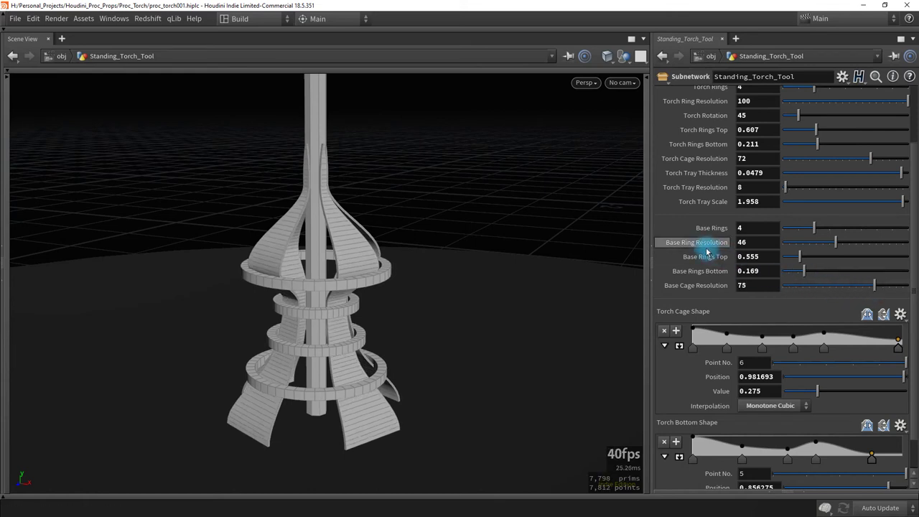
scroll(711, 248, "down", 1)
scroll(743, 246, "down", 2)
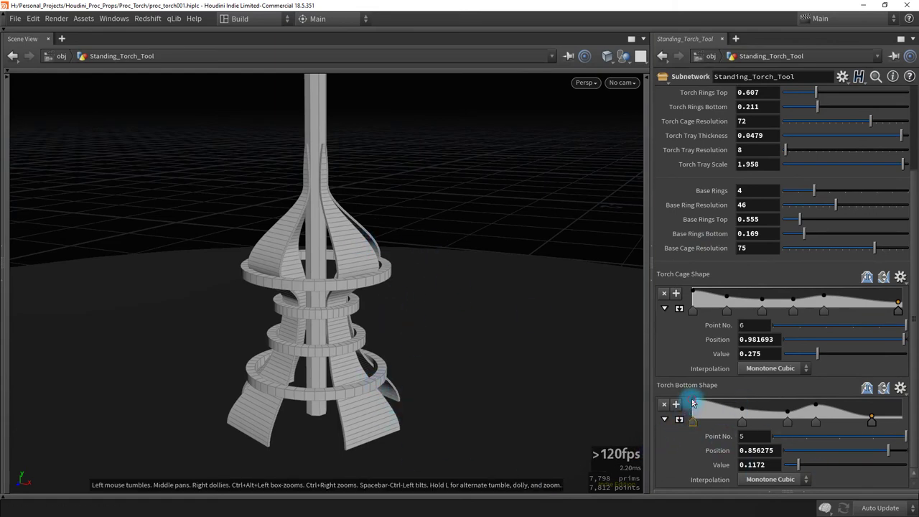
Move the first Torch Bottom Shape ramp point to reshape the legs, and drop Base Rings from 4 to 3.
mouse_move(693, 403)
left_mouse_down()
mouse_move(693, 420)
mouse_move(690, 404)
left_mouse_up()
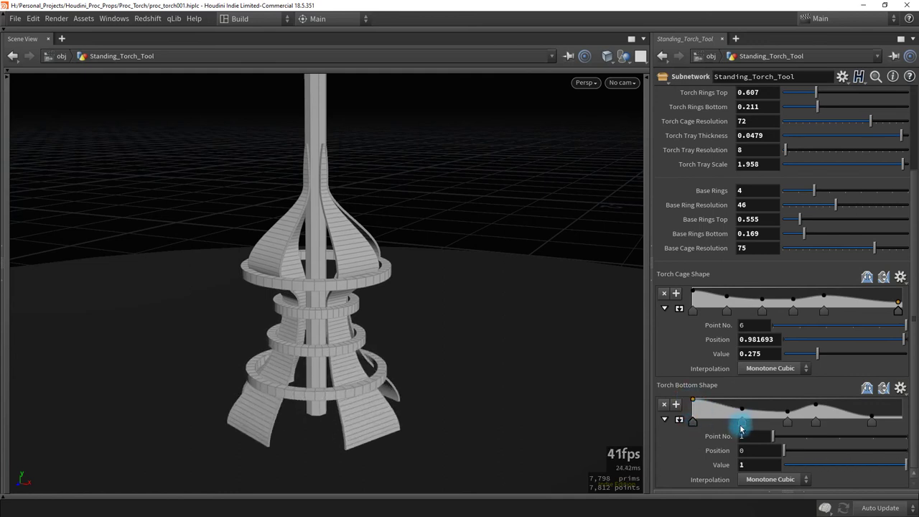
mouse_move(742, 428)
left_mouse_down()
mouse_move(761, 424)
mouse_move(726, 421)
mouse_move(825, 420)
left_mouse_up()
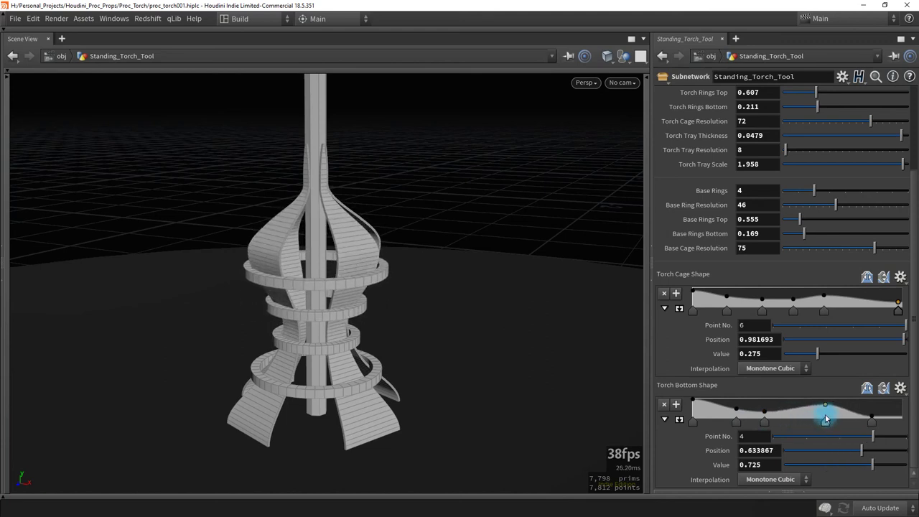
mouse_move(811, 194)
left_mouse_down()
mouse_move(787, 197)
mouse_move(797, 194)
left_mouse_up()
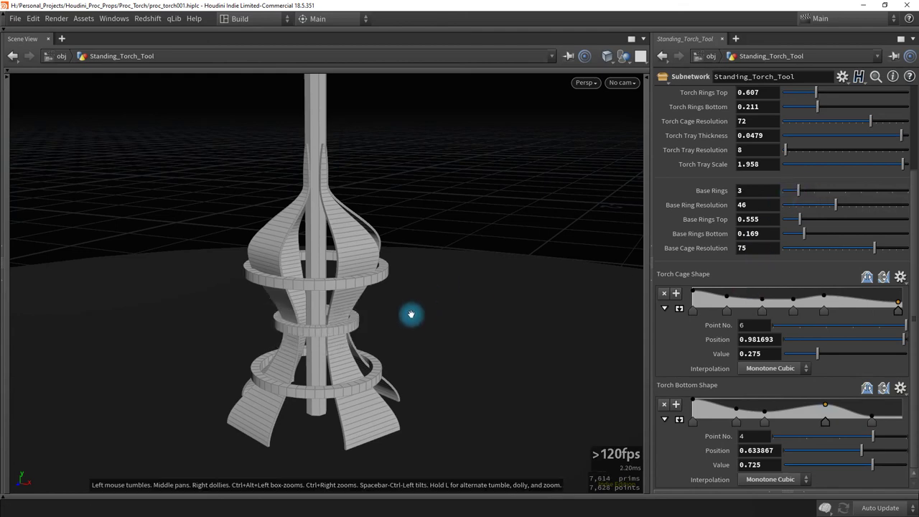
Reduce Torch Tray Scale from 1.958 to 1.569 and lower the first Cage Shape point to 0.475.
key("space+h")
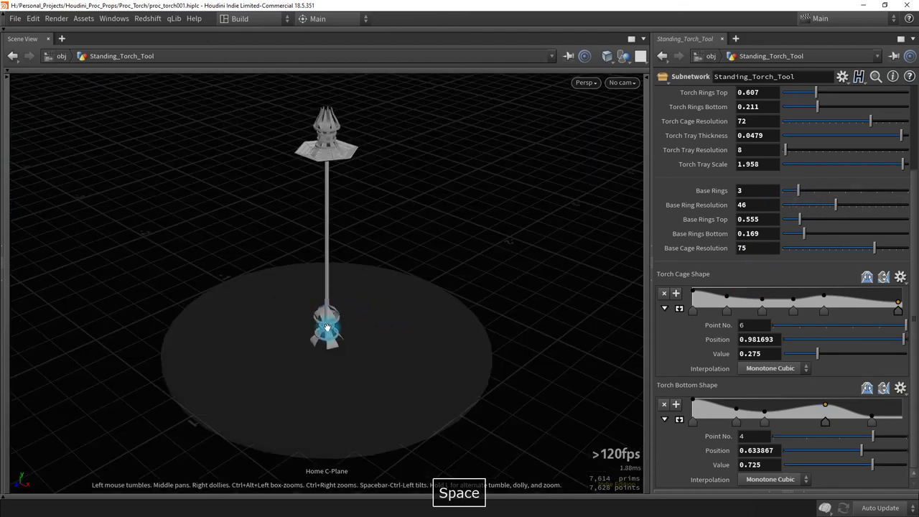
left_click_drag(327, 328, 521, 267)
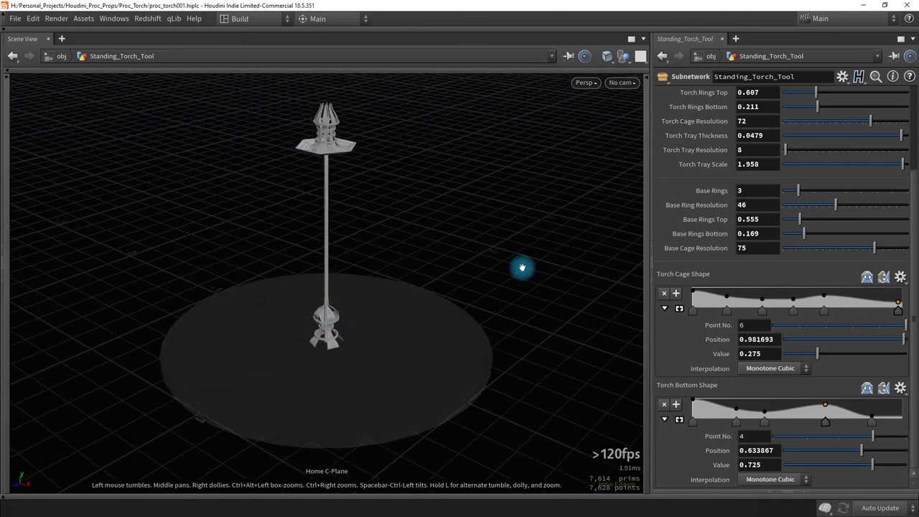
scroll(677, 203, "up", 1)
scroll(857, 216, "up", 2)
left_click_drag(886, 208, 839, 224)
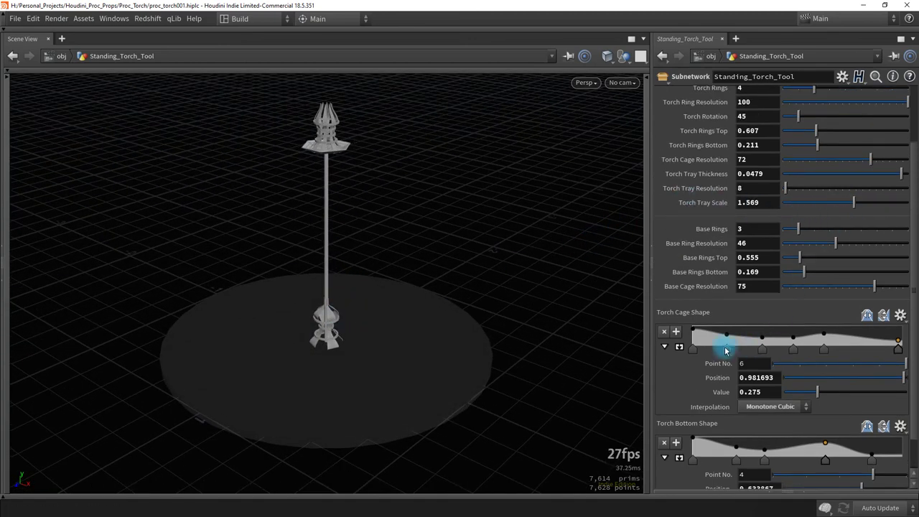
left_click(694, 332)
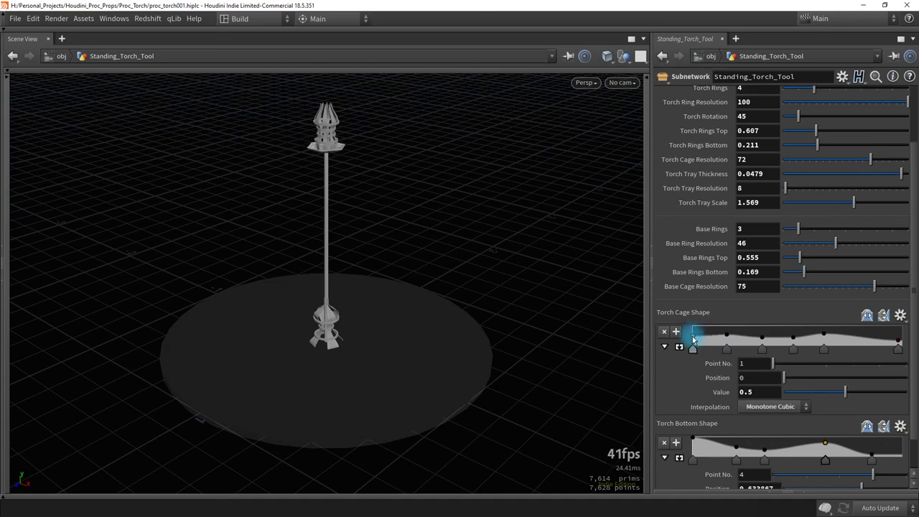
left_click_drag(324, 331, 314, 304)
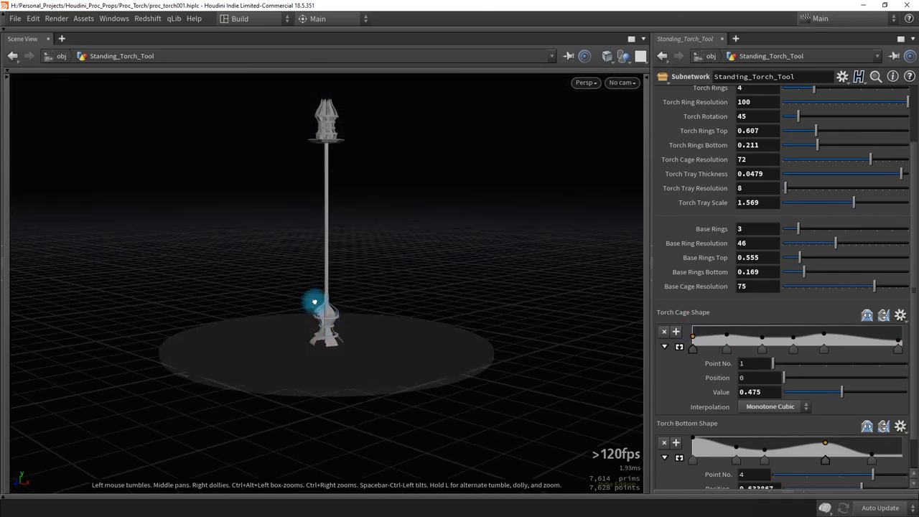